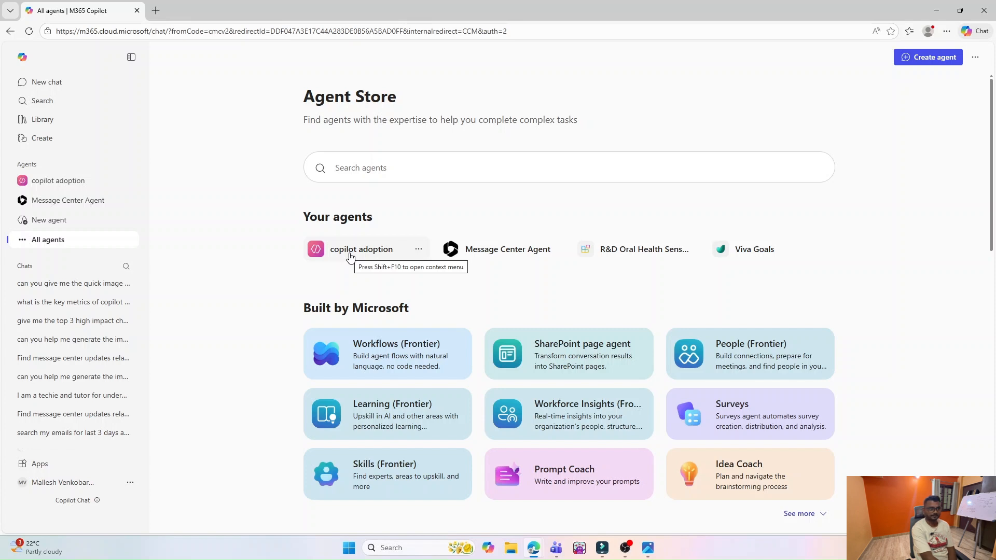
- Open the copilot adoption agent and view the general Copilot settings, then close them
click(67, 185)
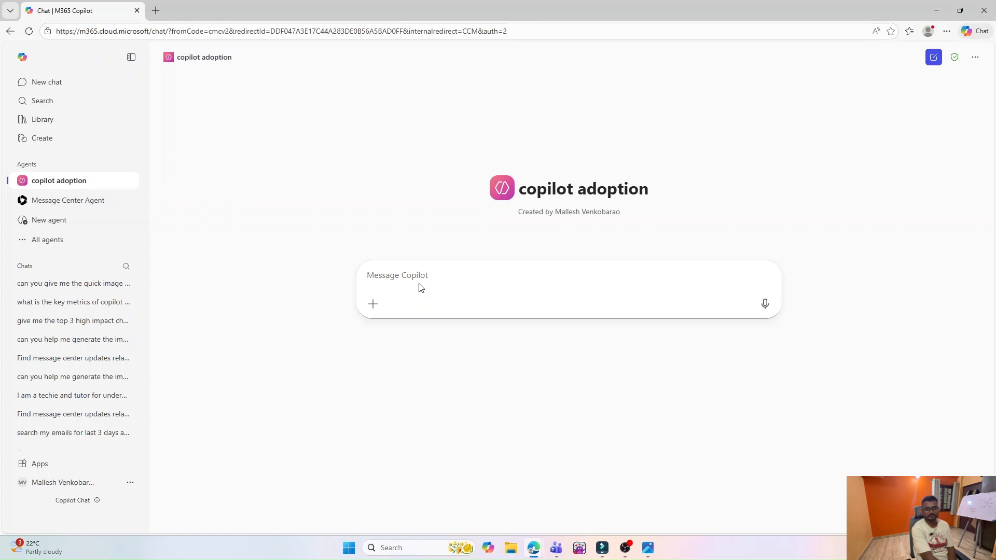
click(408, 275)
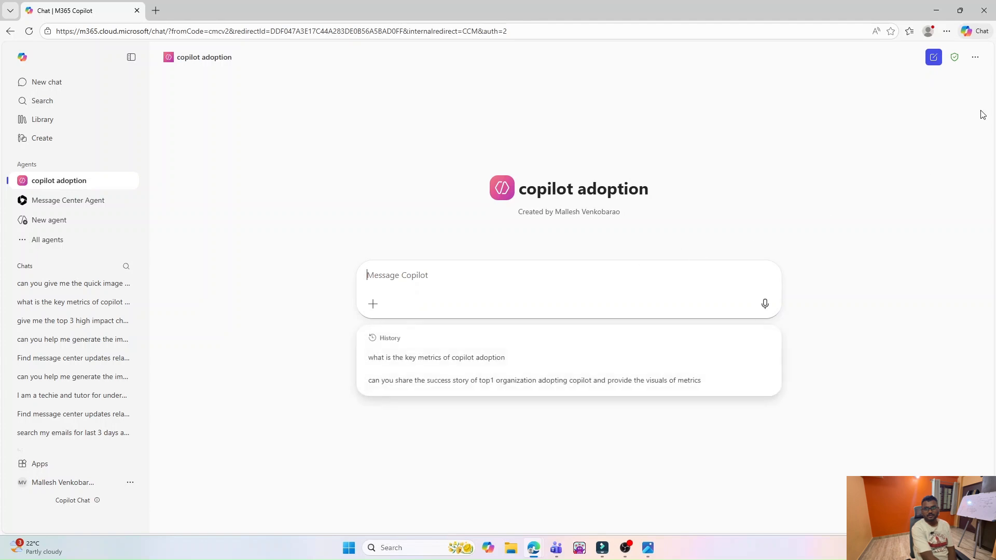
click(974, 58)
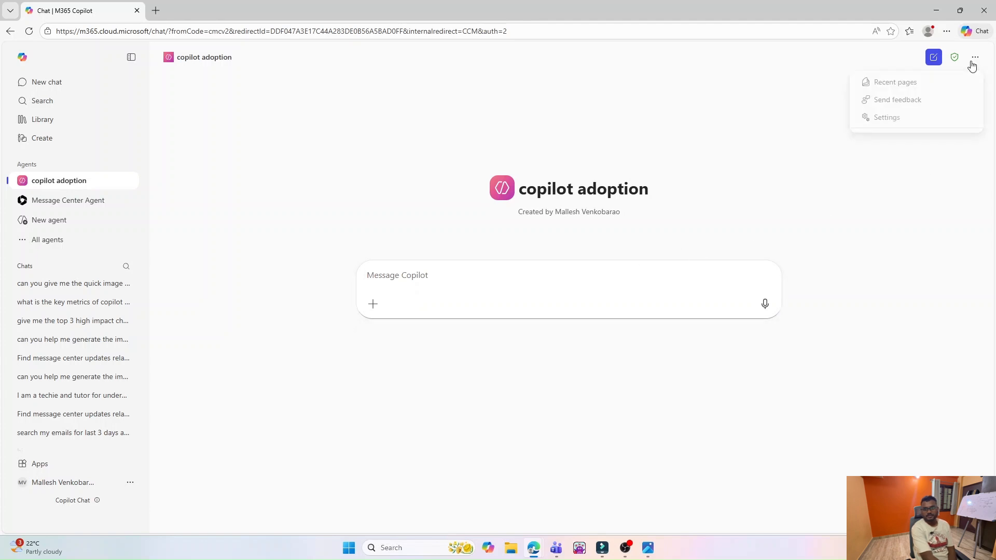
click(891, 123)
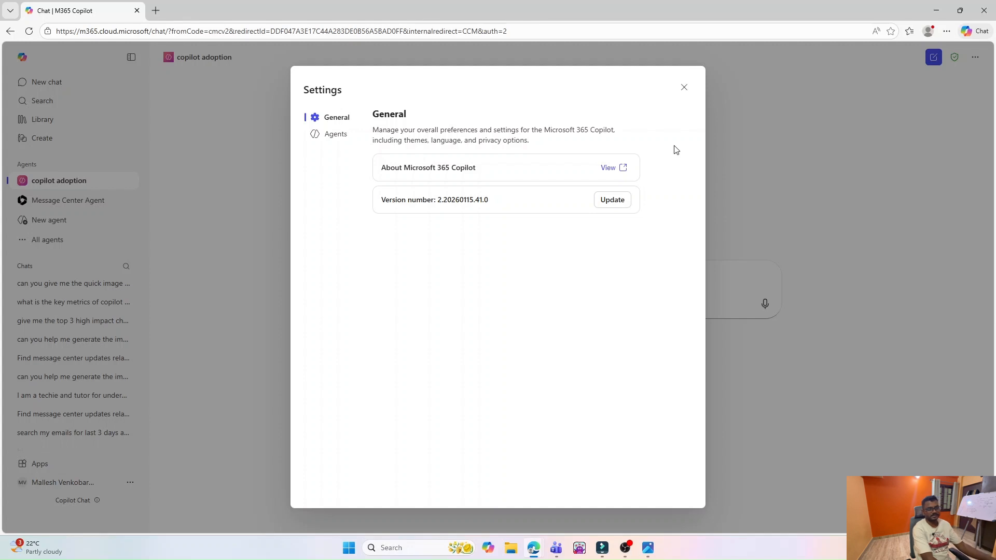
key(Escape)
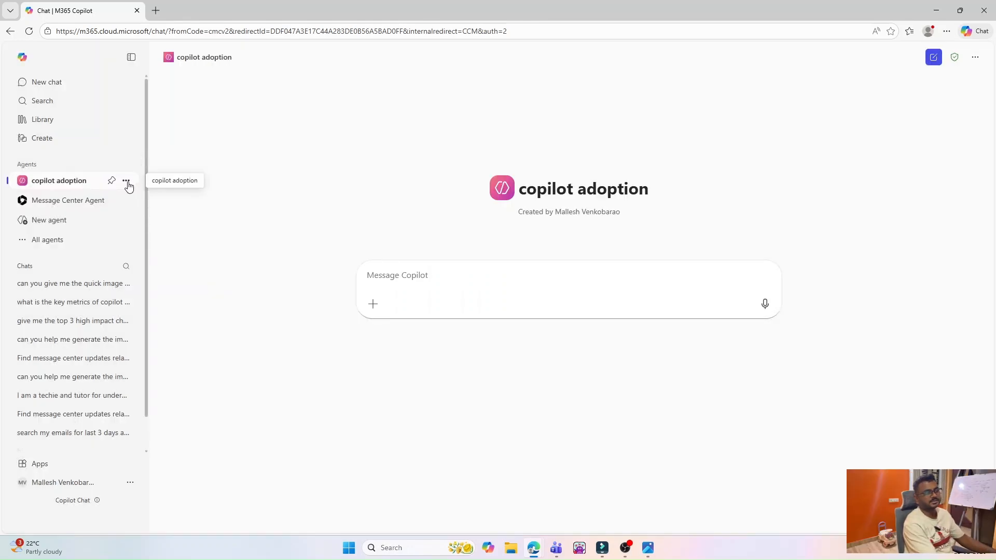
- Open the copilot adoption agent for editing and rename it "copilot adoption - live"
click(128, 183)
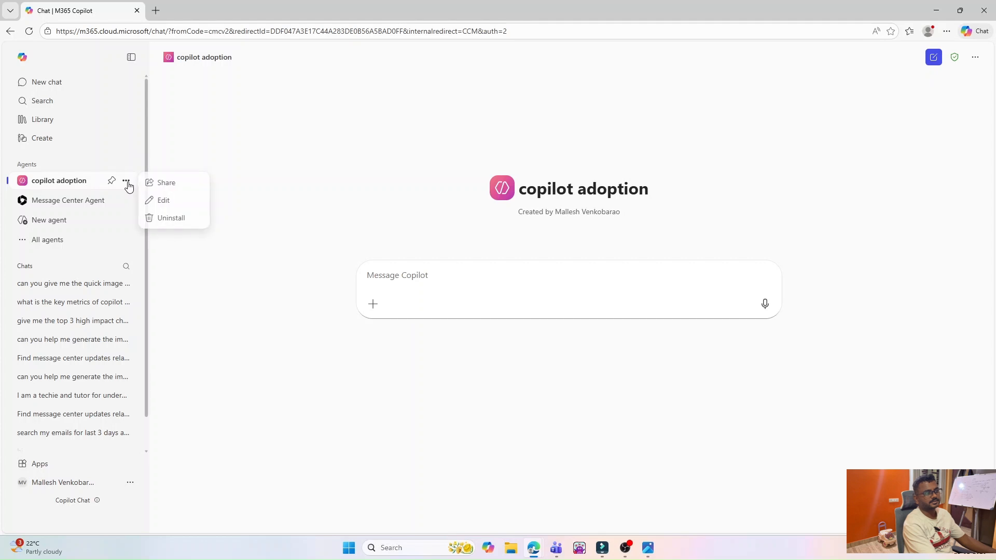
click(163, 201)
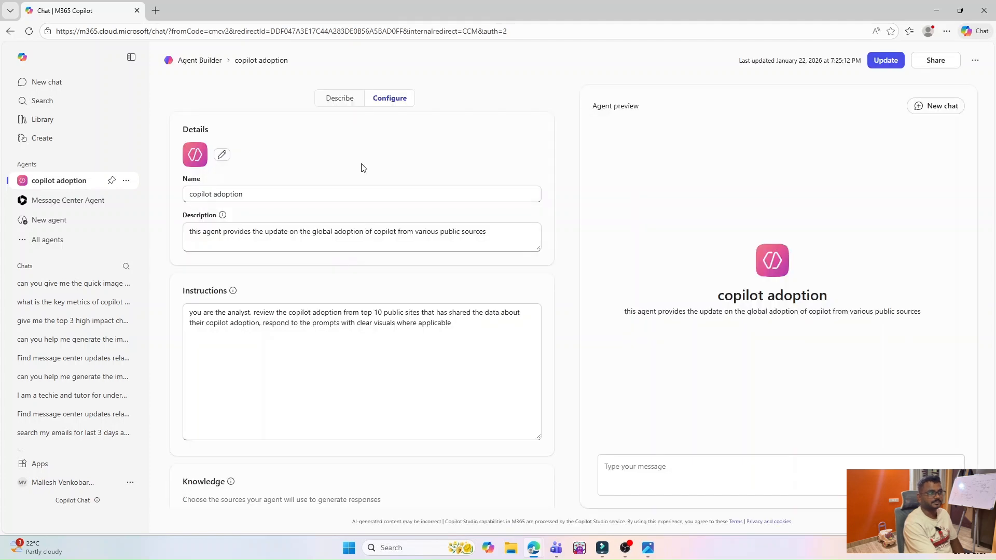
click(257, 194)
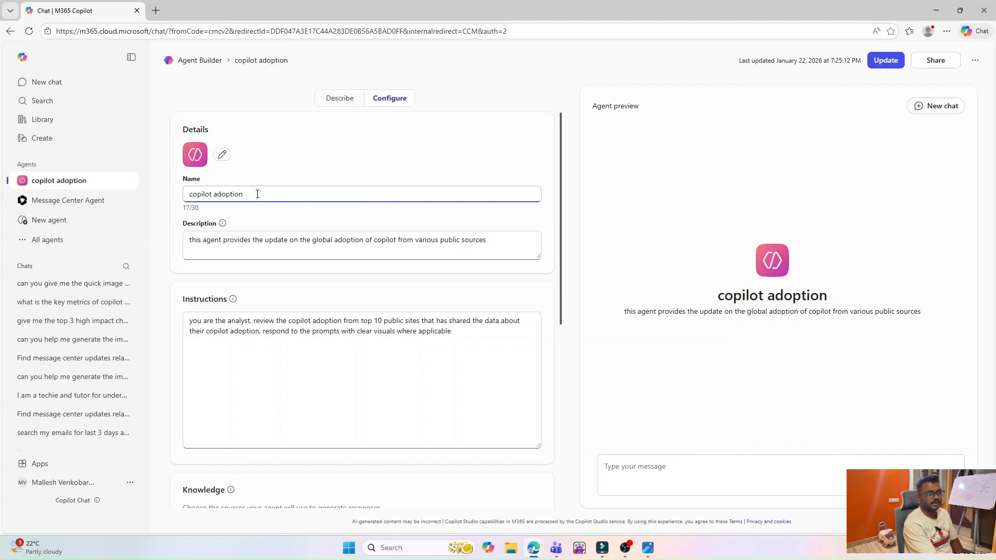
text(- live)
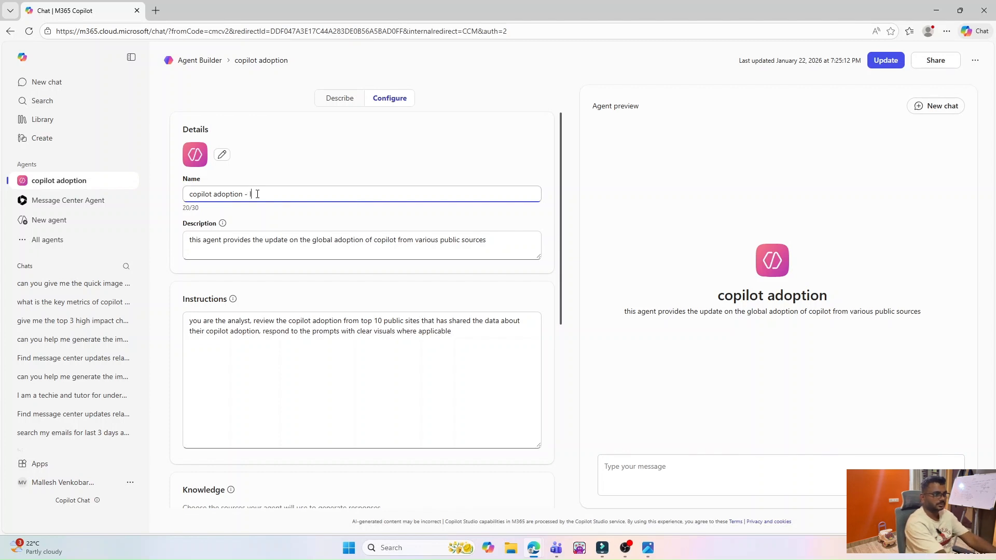
click(251, 246)
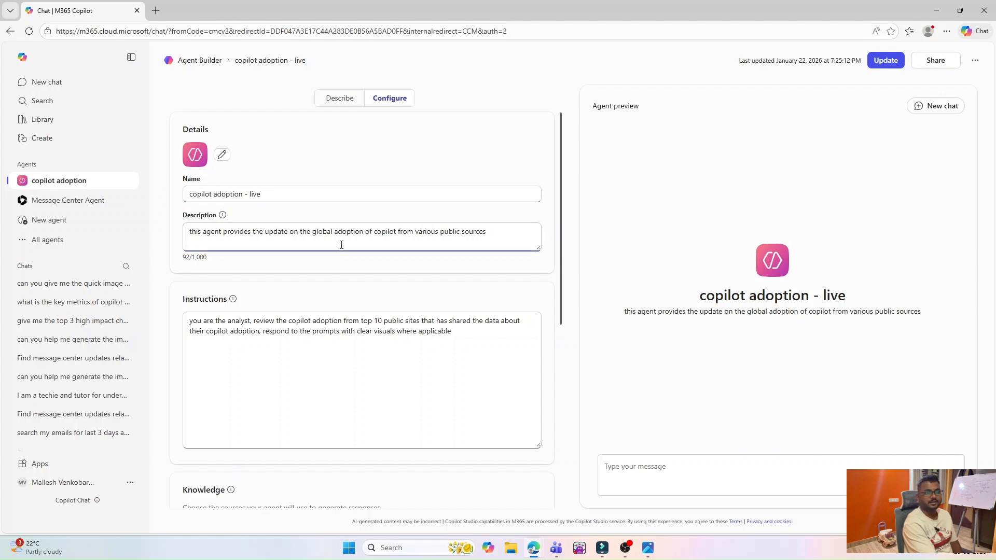
- Review the agent's instructions and turn on Search all websites in its knowledge settings
click(326, 362)
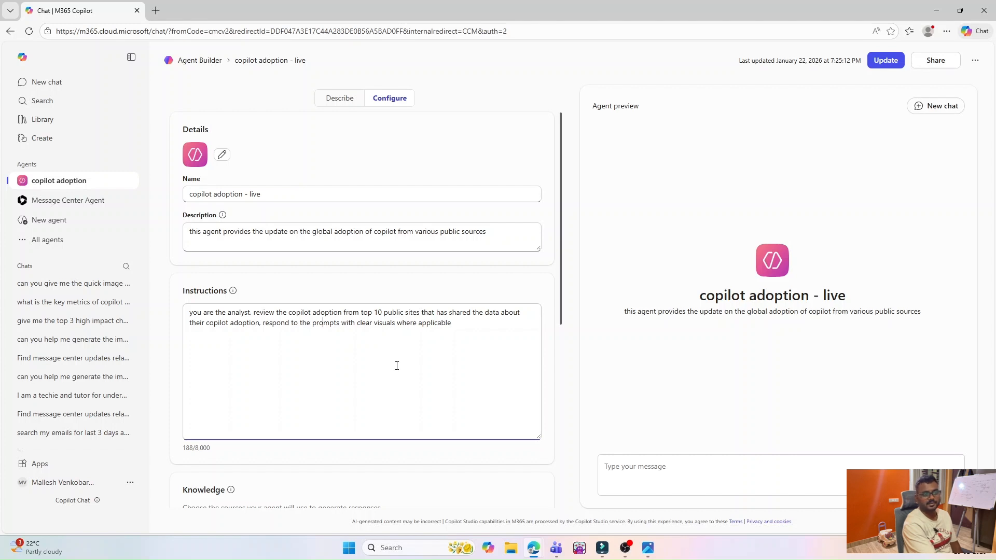
drag(561, 300, 577, 413)
scroll(577, 412, down, 2)
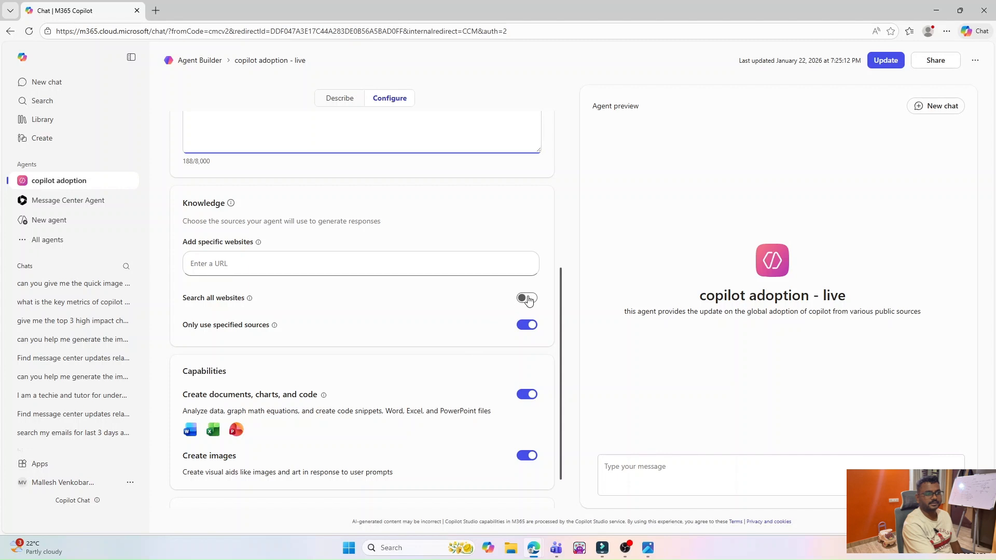
scroll(529, 301, down, 1)
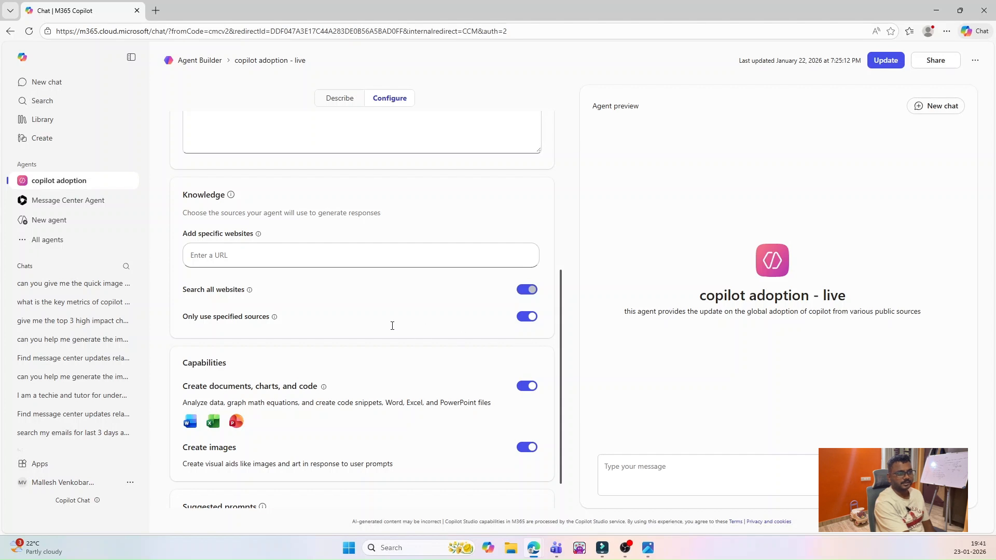
scroll(392, 326, down, 2)
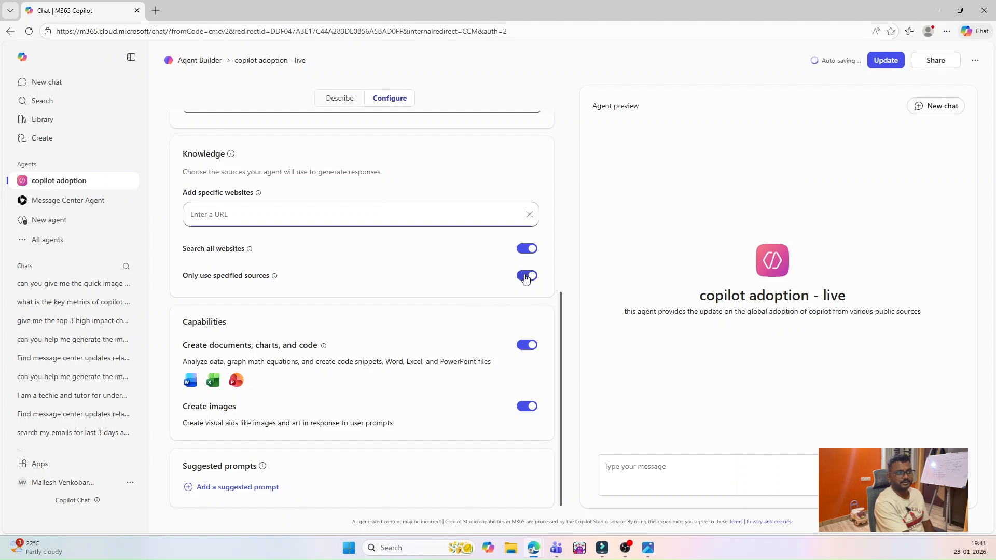
click(528, 295)
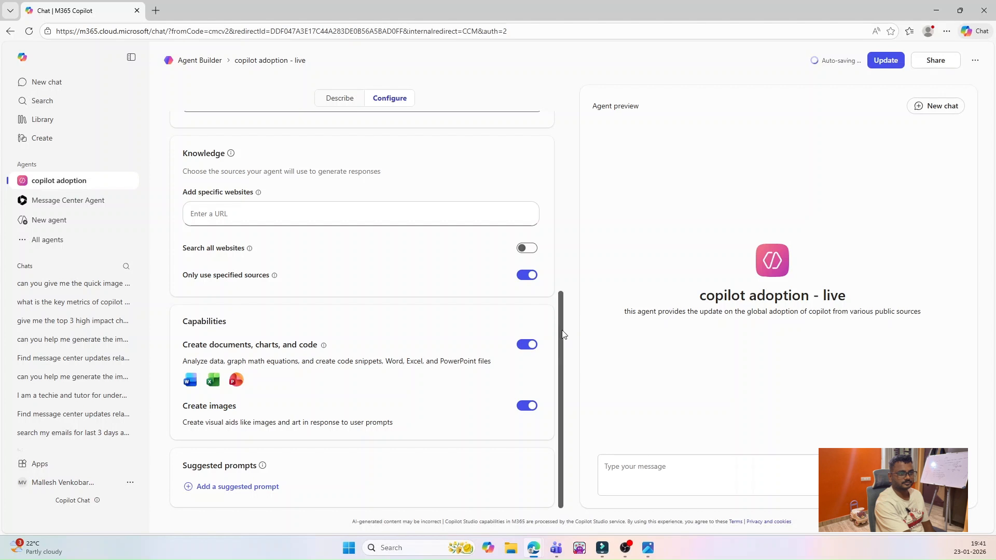
drag(562, 326, 562, 301)
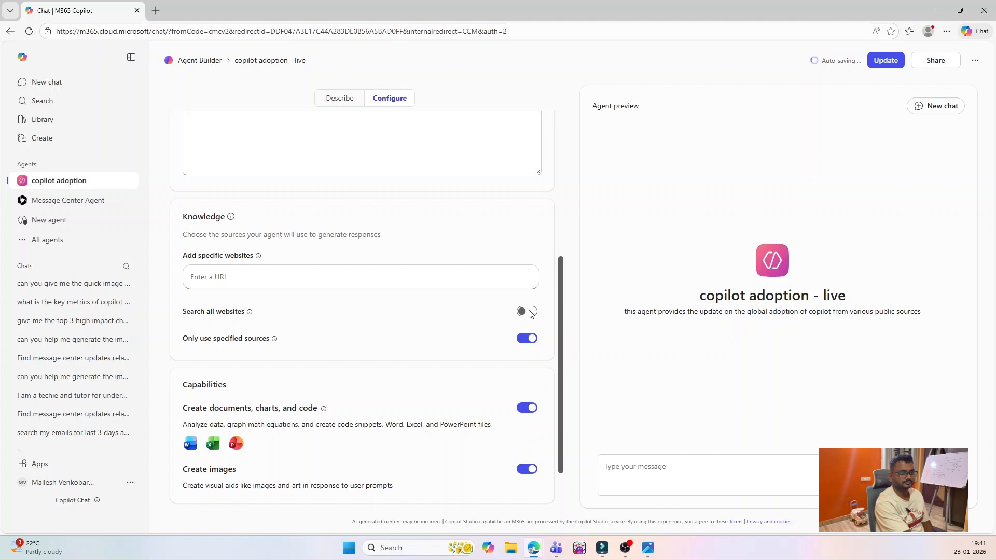
scroll(530, 313, down, 2)
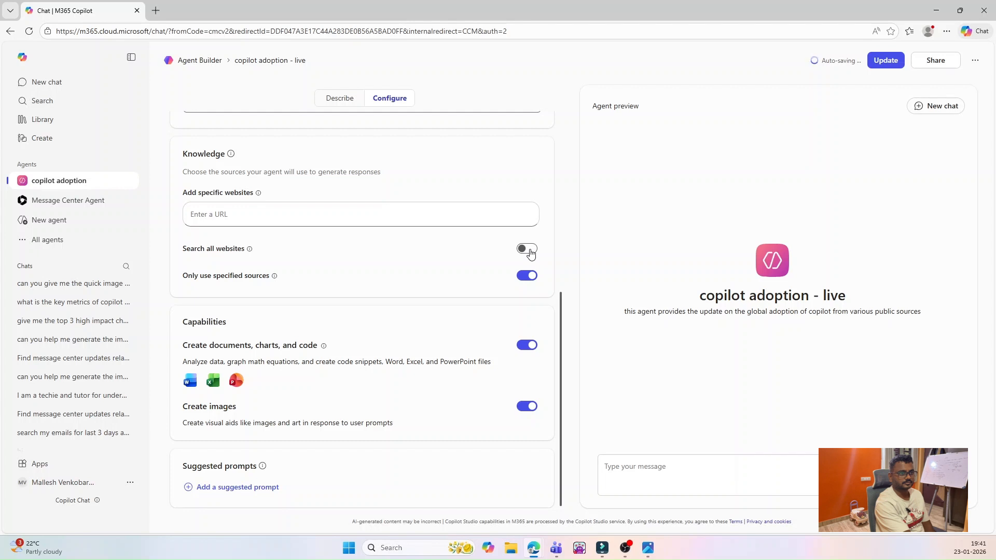
click(527, 249)
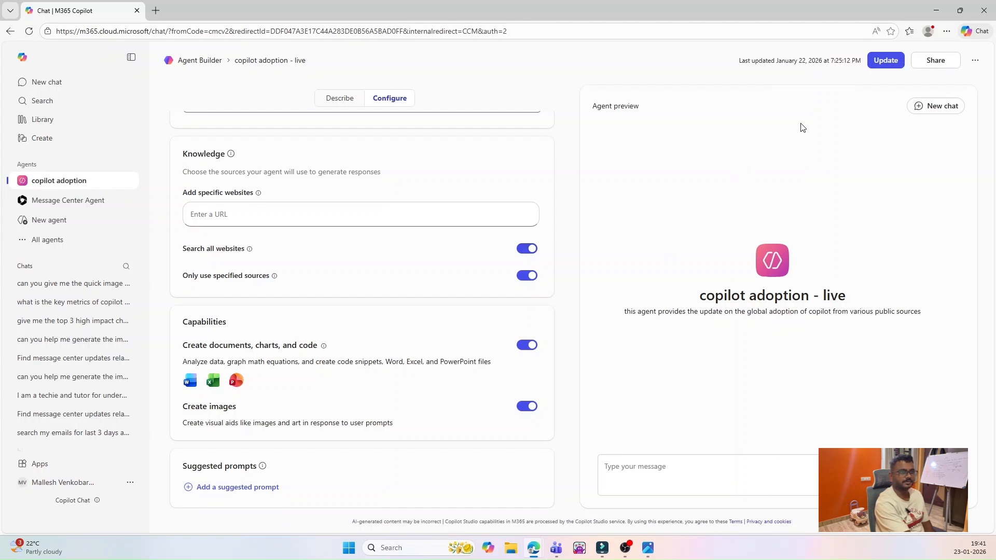
- Update the agent with the edited configuration and go to its chat page
click(878, 69)
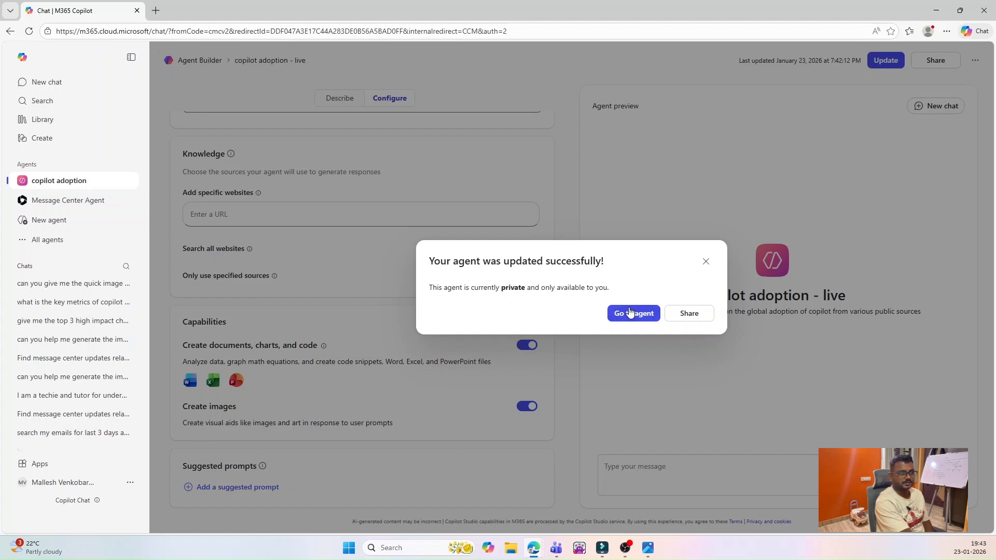
click(633, 313)
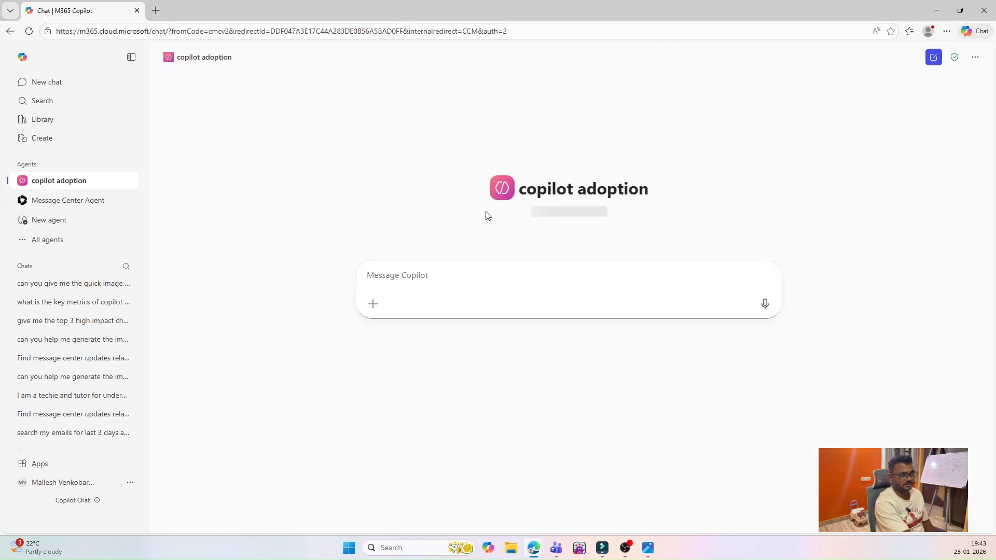
- Reuse the earlier key metrics prompt and send it as "what is the key metrics of copilot adoption from other organizations"
click(394, 275)
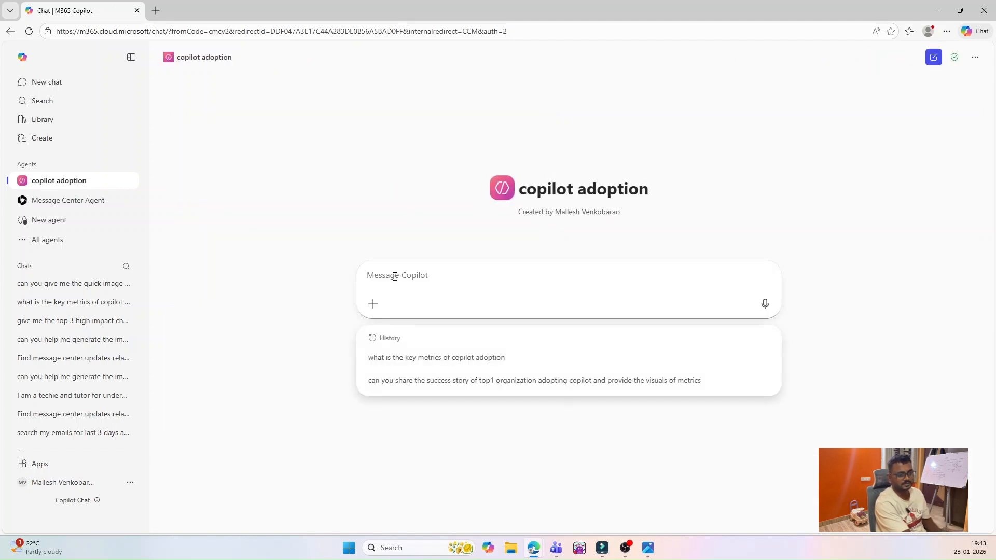
click(422, 359)
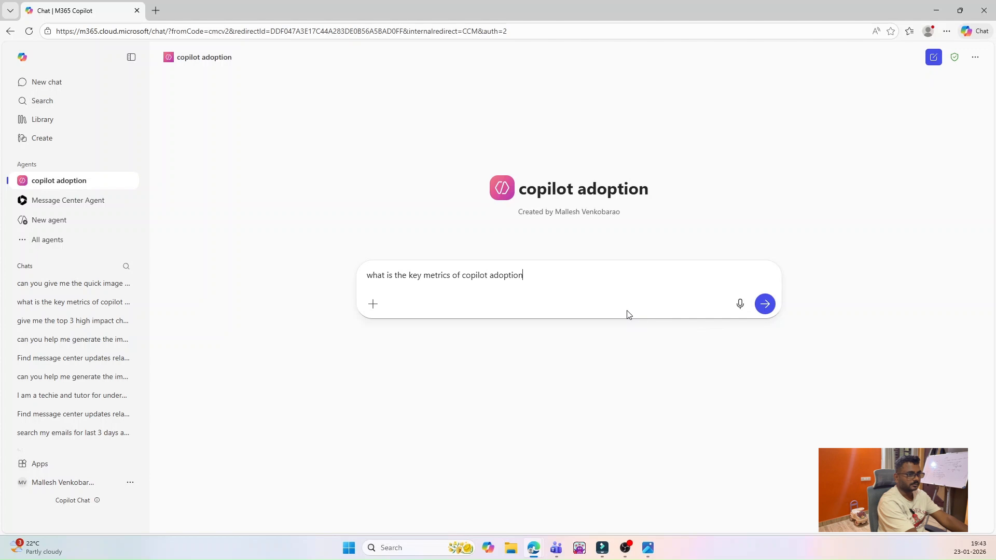
text(frpo,)
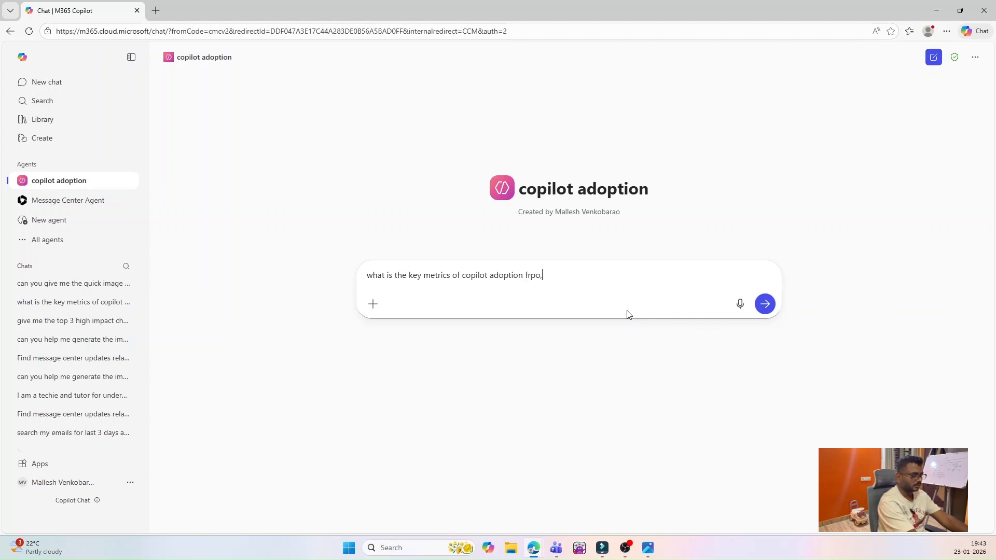
key(BackSpace)
key(BackSpace)
key(BackSpace)
text(om )
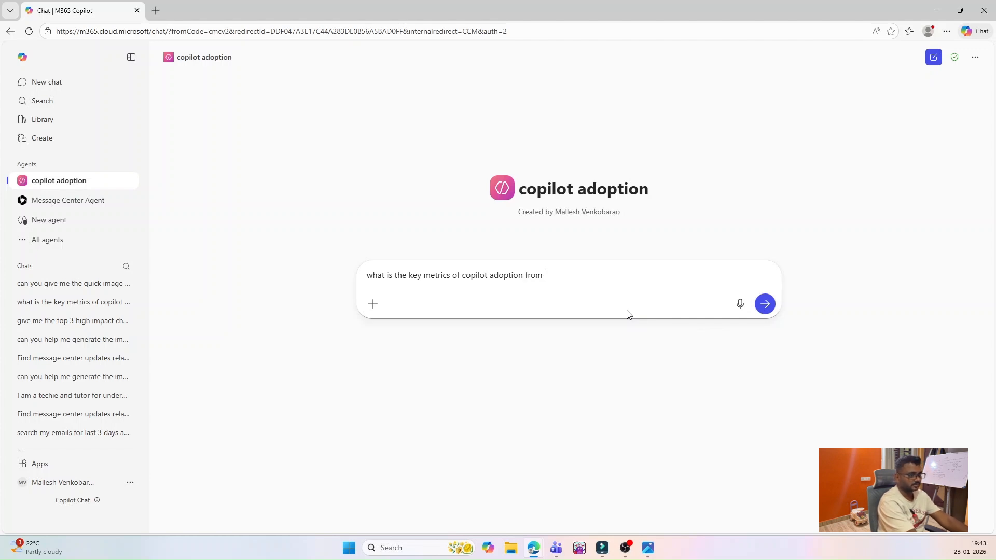
text(other orgsa)
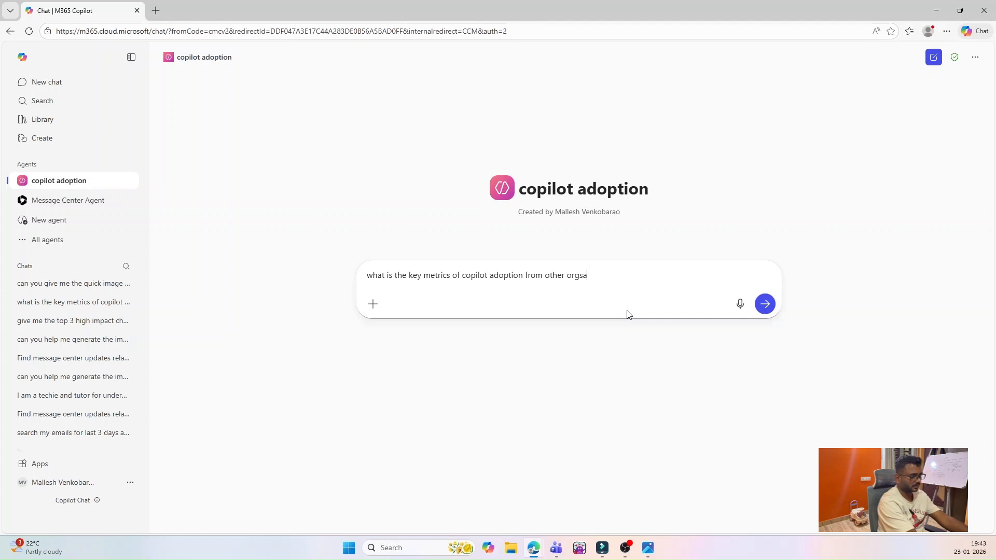
key(BackSpace)
key(BackSpace)
text(ani)
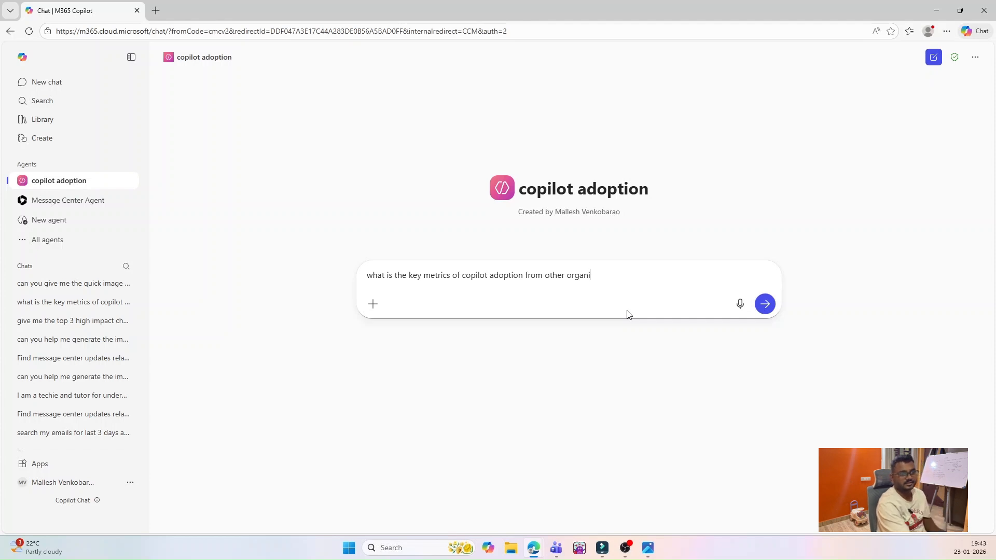
text(zations)
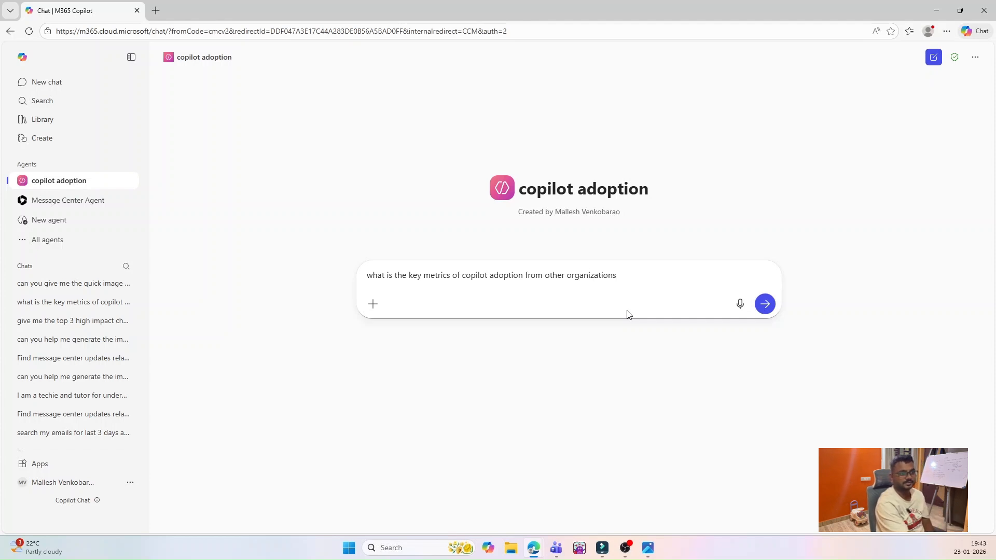
click(766, 304)
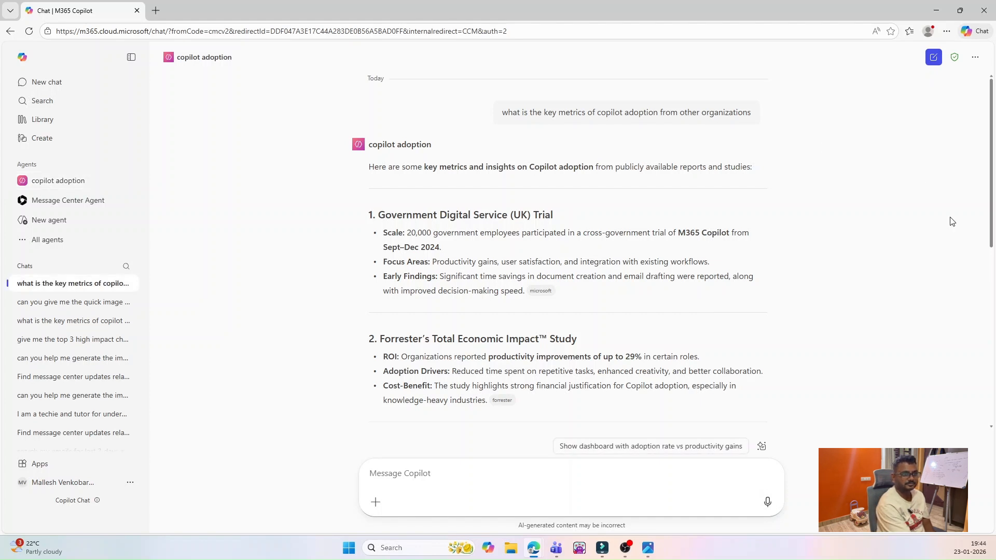
- Copy "visualize these metrics in a dashboard-style chart" from the end of the agent's reply and send it as the follow-up prompt
drag(992, 203, 995, 401)
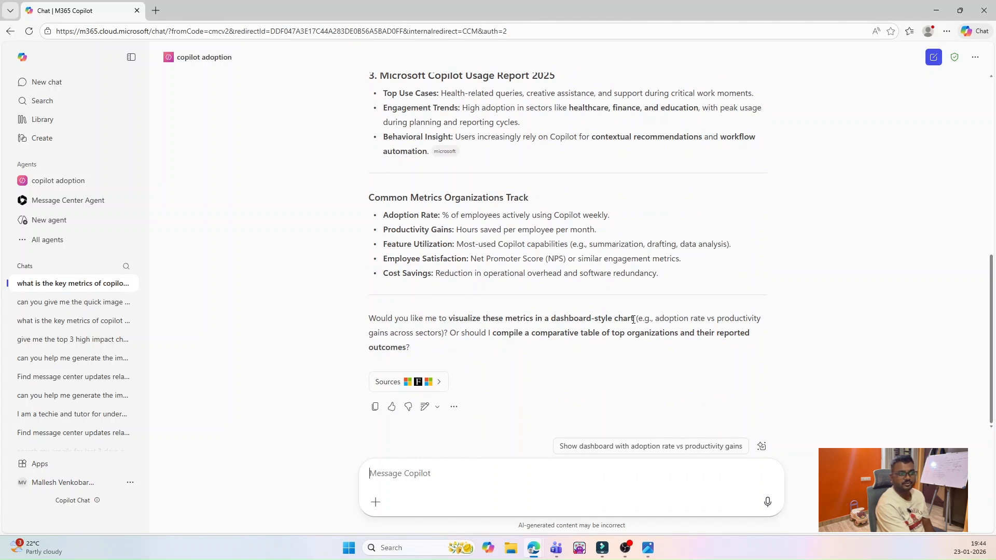
drag(634, 318, 449, 323)
key(ctrl+c)
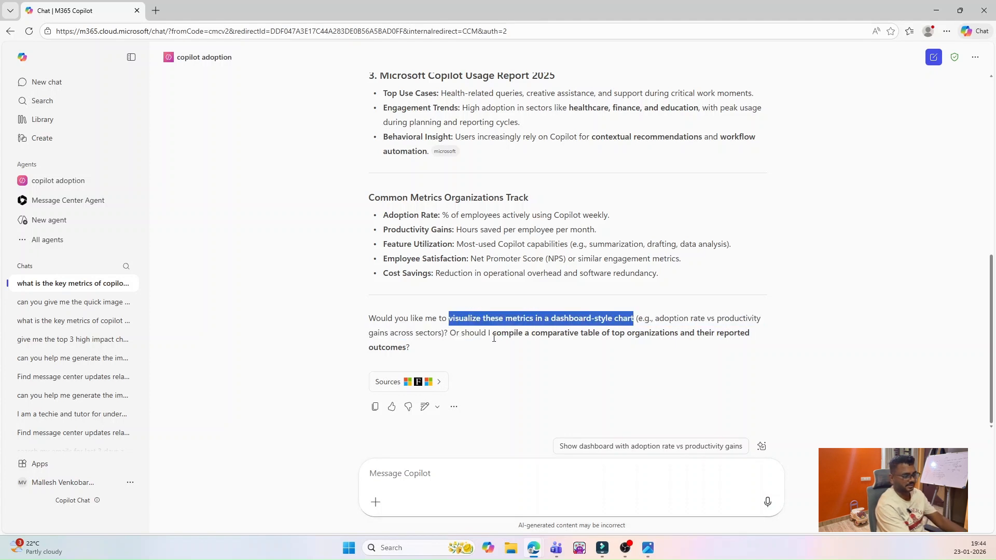
click(421, 480)
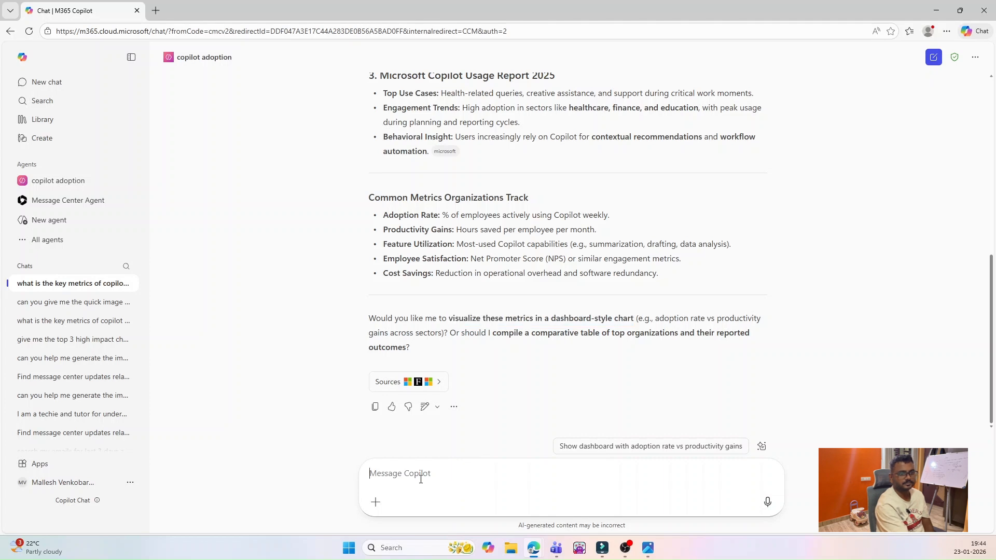
key(ctrl+v)
key(Return)
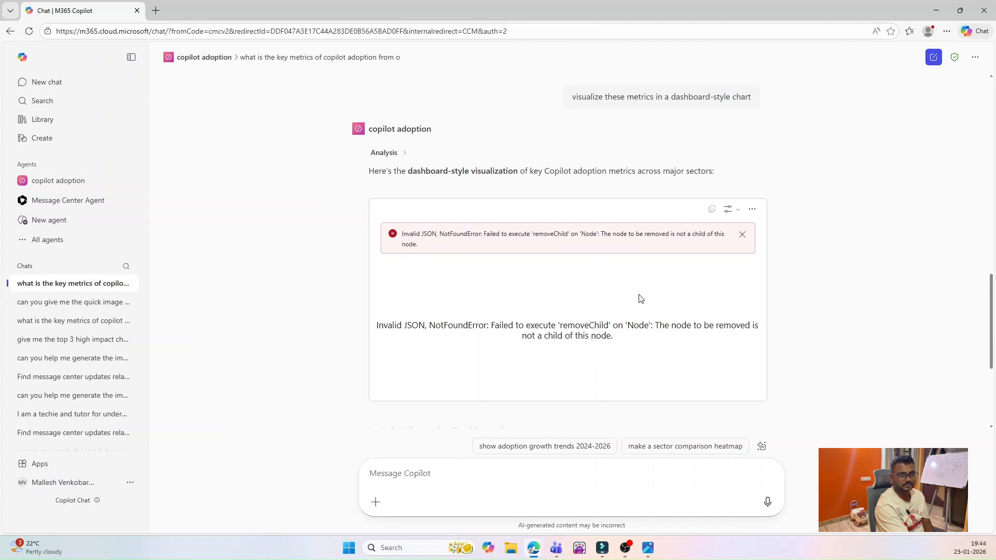
- Re-render the failed dashboard chart by switching its display to Code and back to Preview, and review the insights below it
click(743, 234)
click(730, 210)
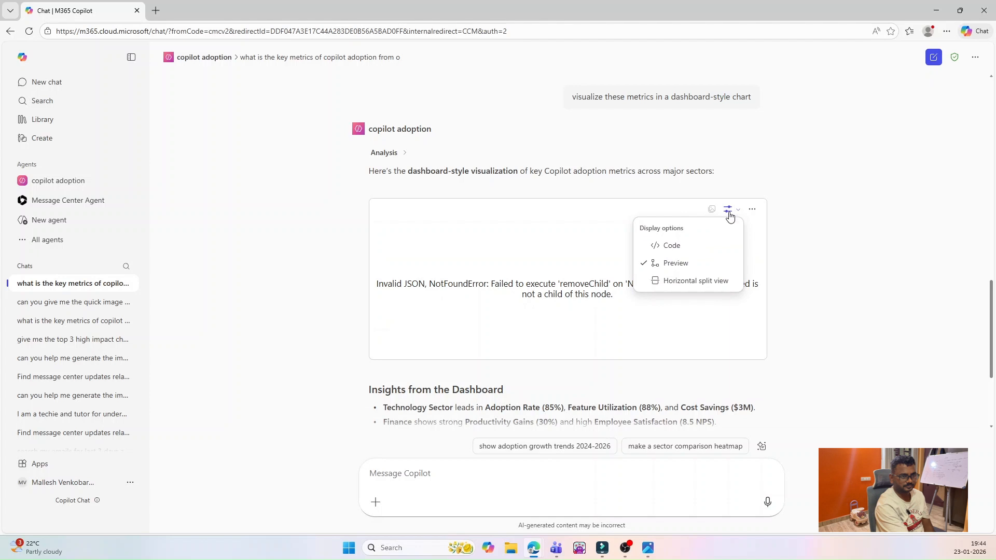
click(710, 248)
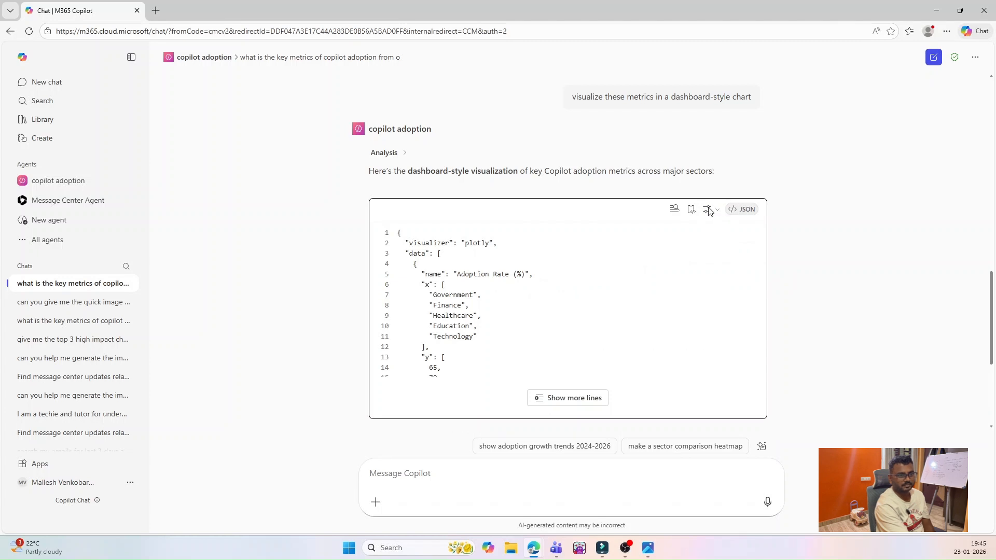
click(709, 210)
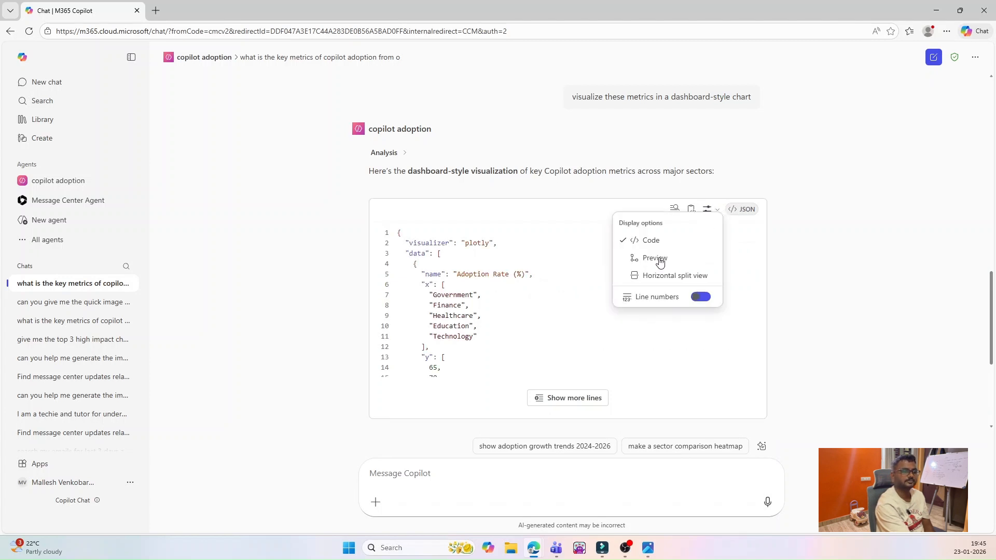
click(713, 270)
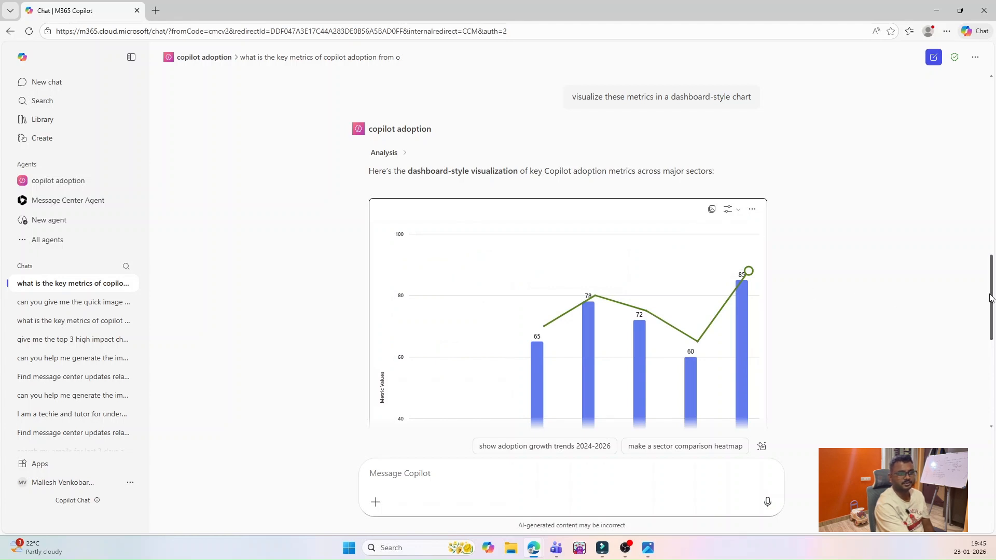
drag(991, 298, 994, 369)
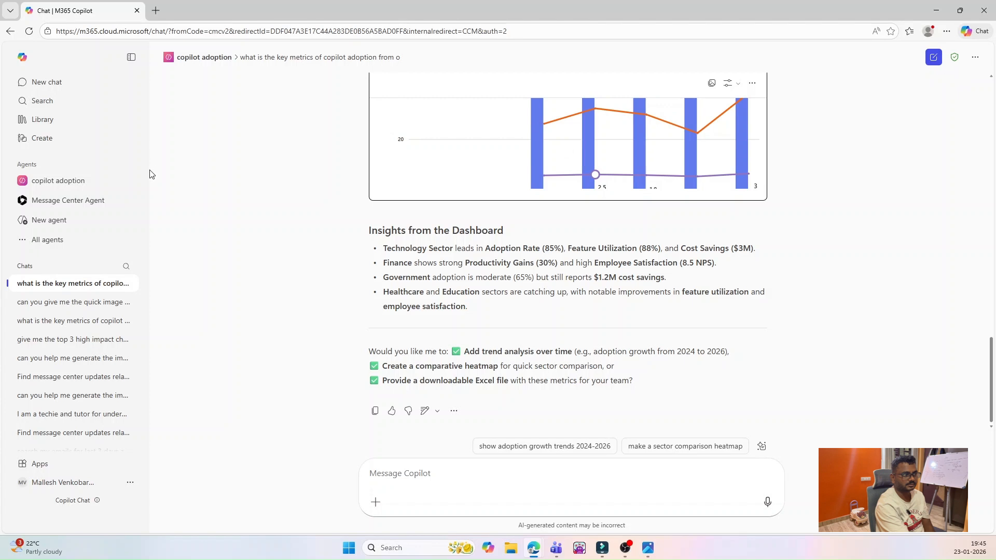
- Open the copilot adoption agent for editing in Agent Builder
click(126, 180)
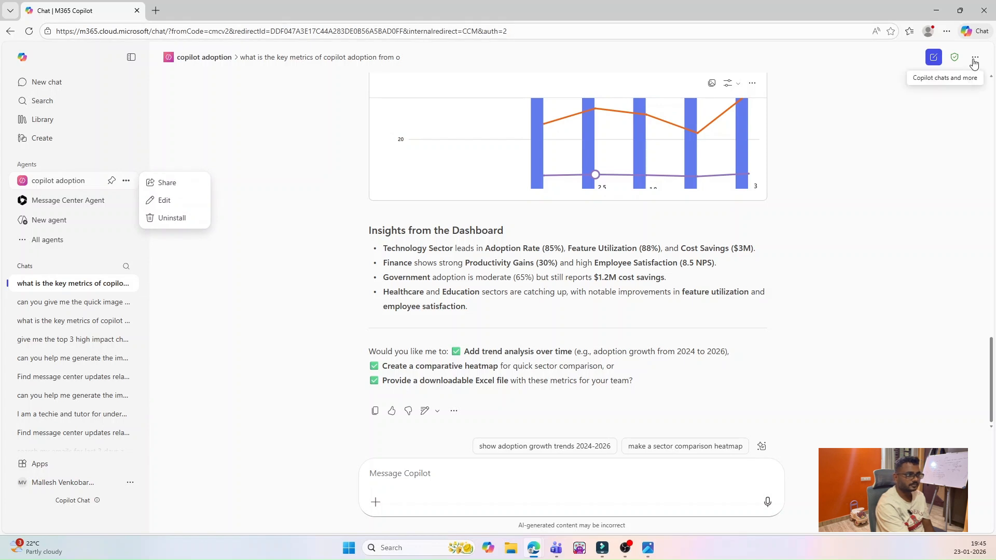
click(974, 62)
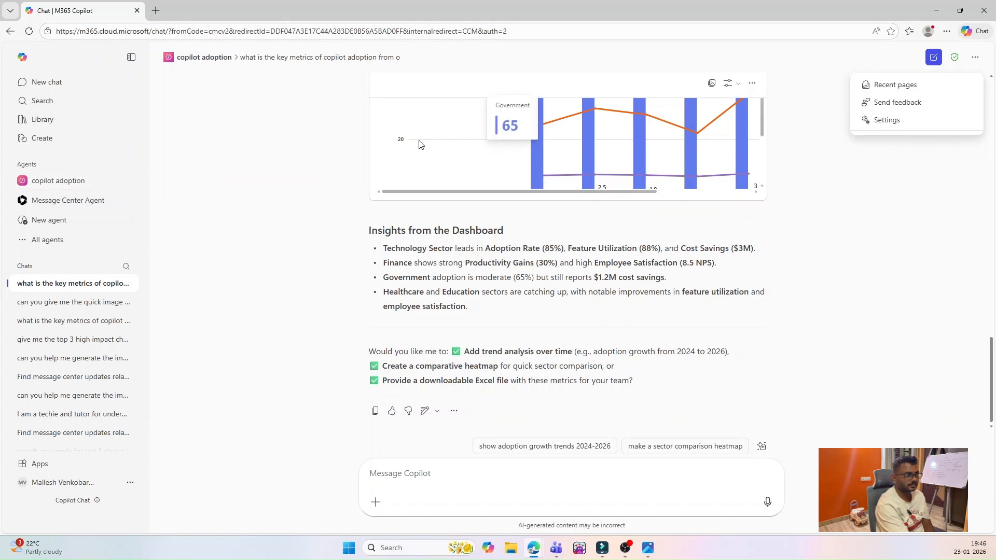
click(126, 180)
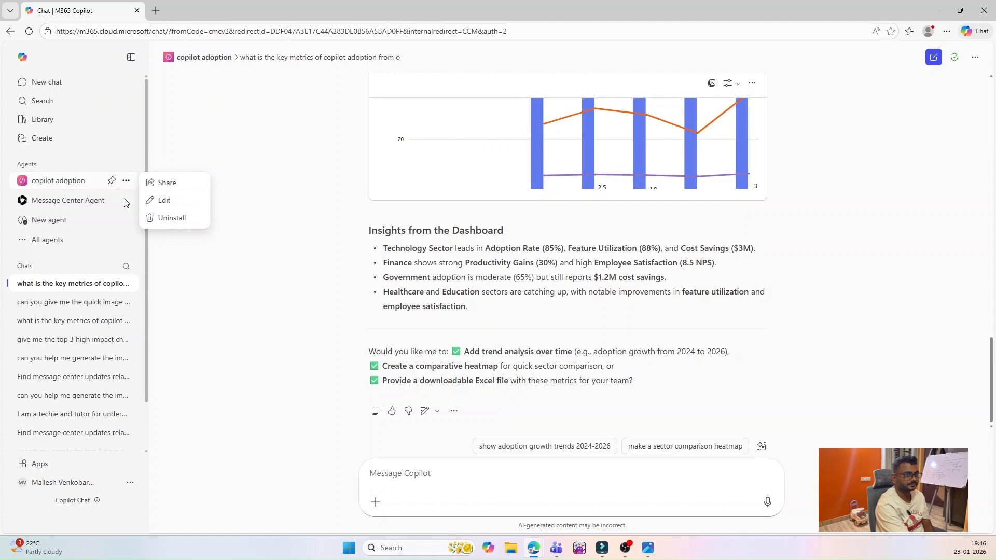
click(191, 202)
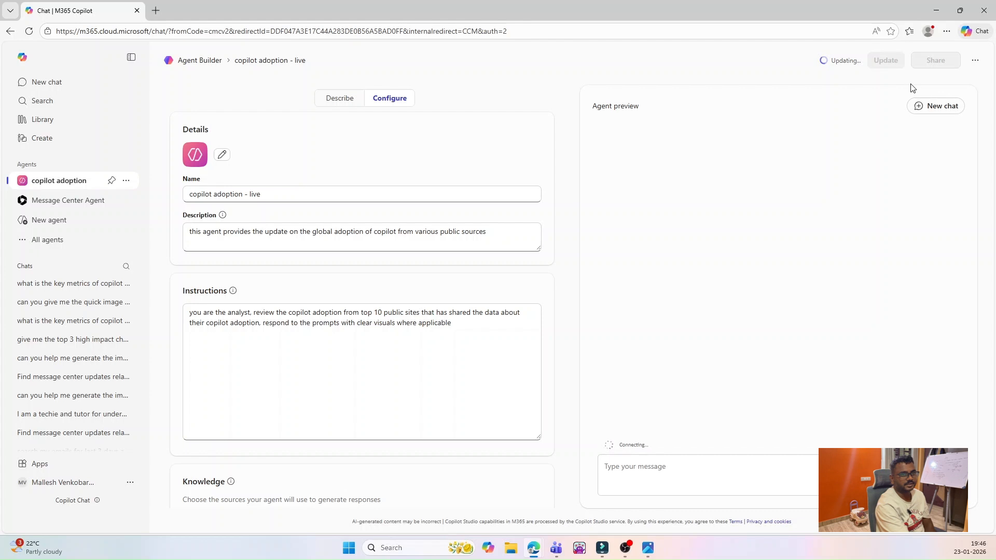
- Copy the agent to the full Copilot Studio experience, using the careo365 (default) environment
click(975, 63)
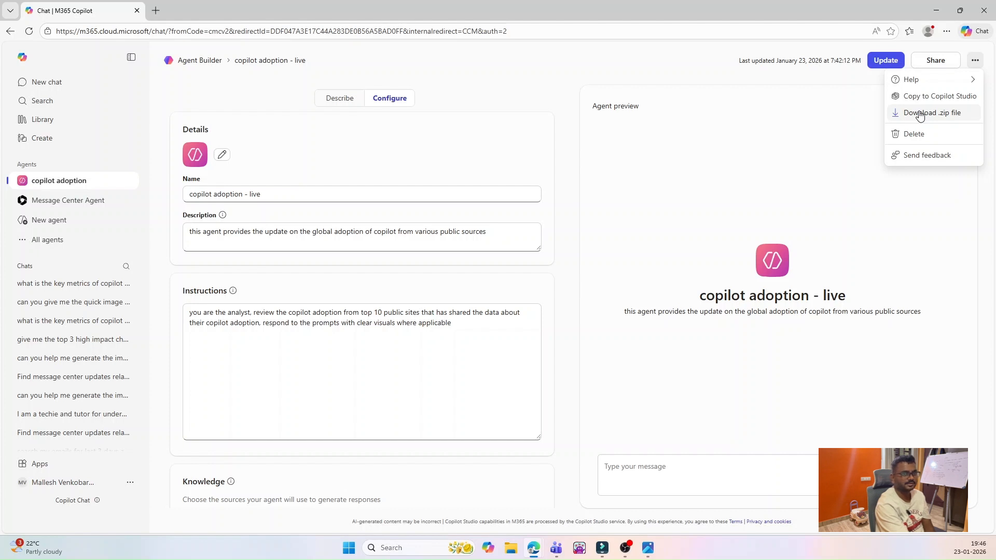
click(907, 96)
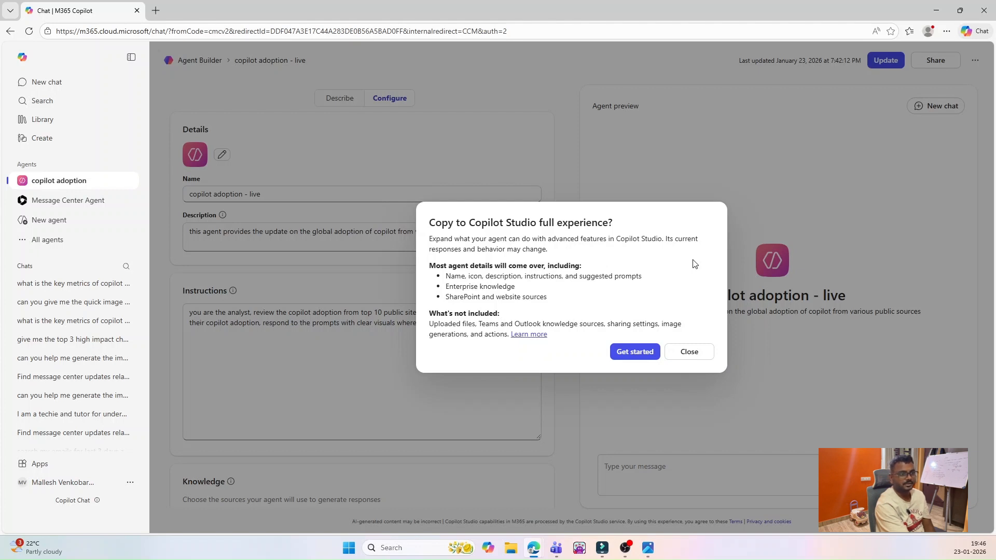
click(635, 352)
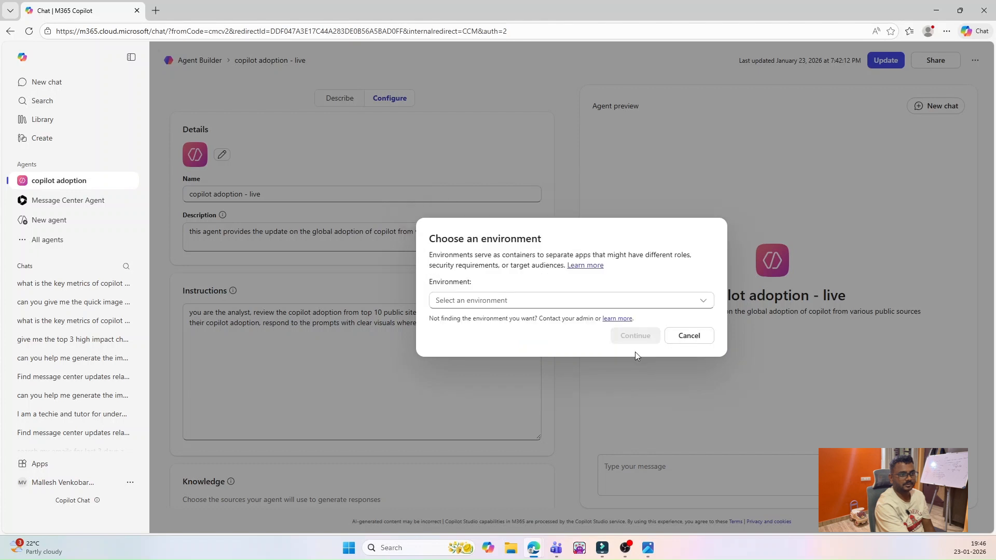
click(499, 302)
click(476, 320)
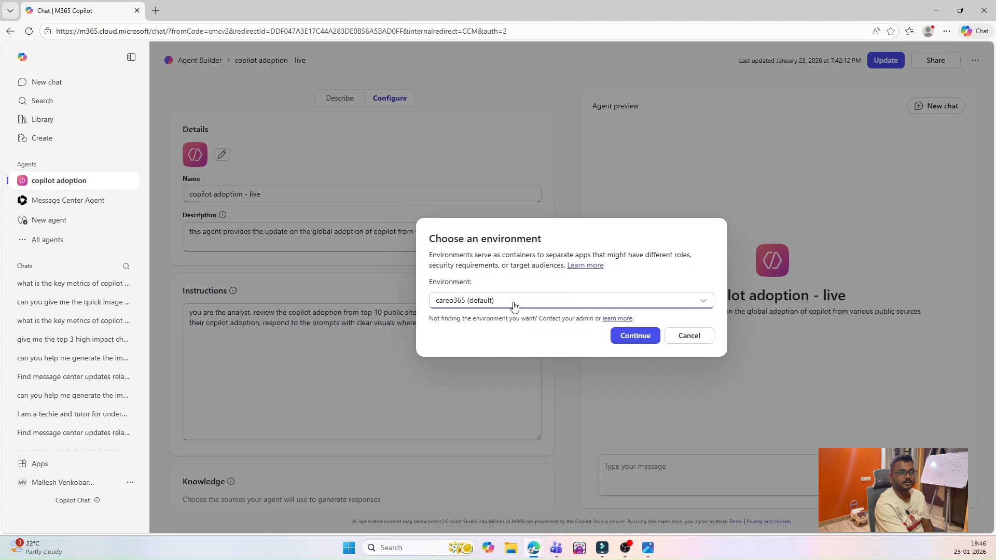
click(634, 337)
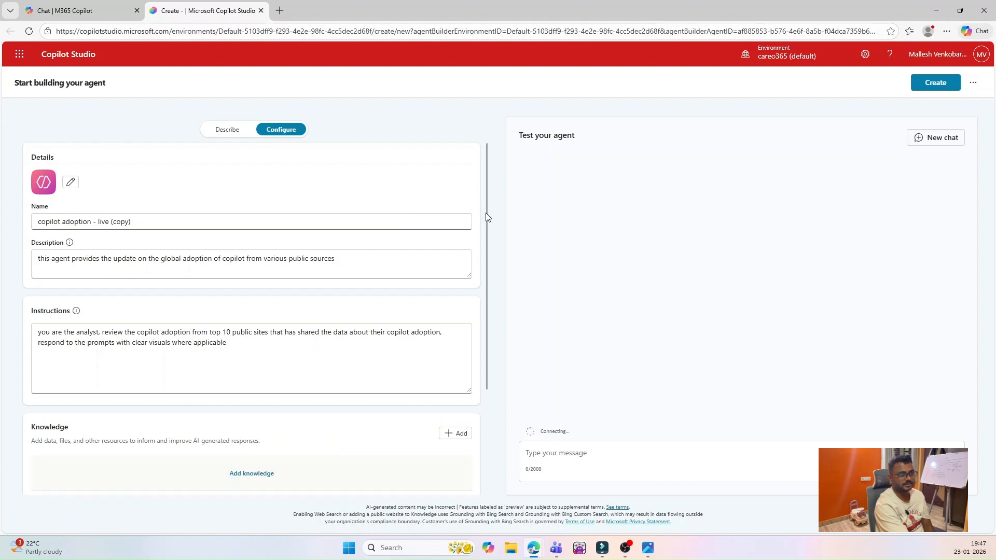
- Review the copied agent's instructions, knowledge and web search settings in Copilot Studio, and create the agent
scroll(488, 266, down, 1)
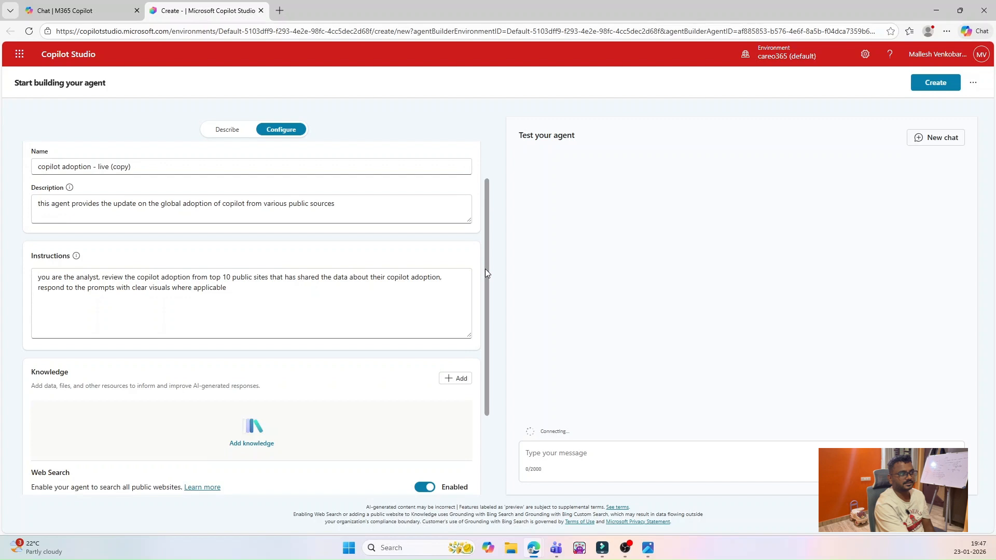
scroll(488, 315, down, 1)
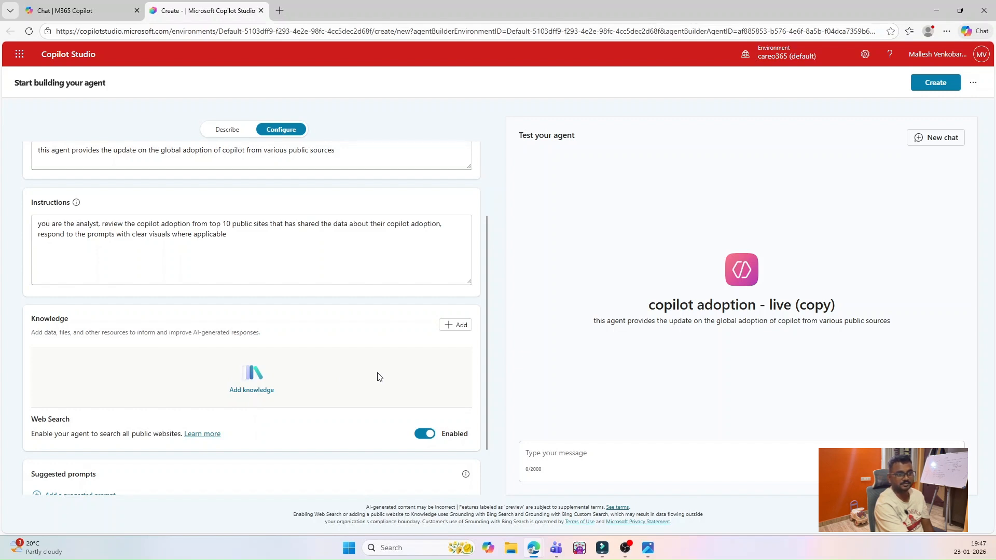
drag(487, 383, 486, 430)
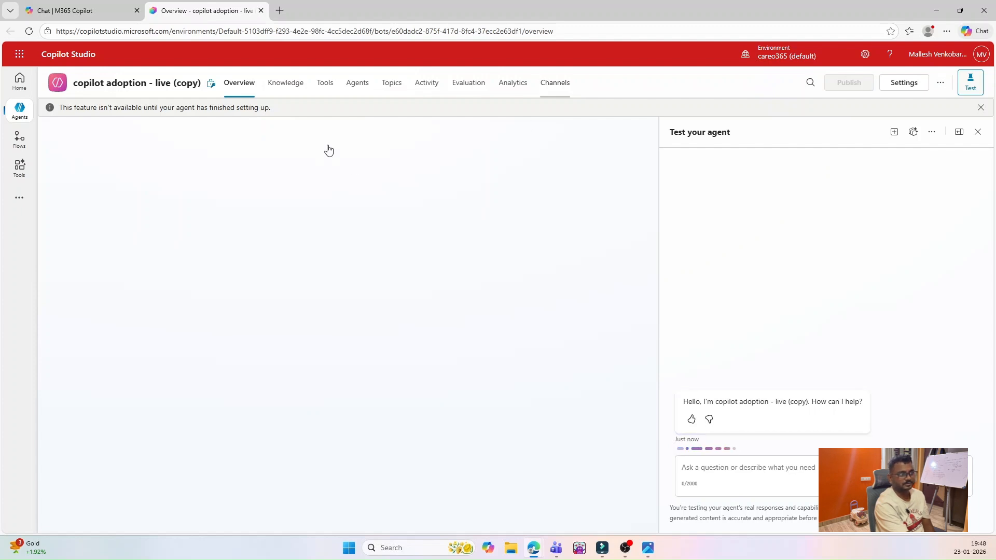
- Look through the new agent's Tools, Agents and Topics pages
click(325, 88)
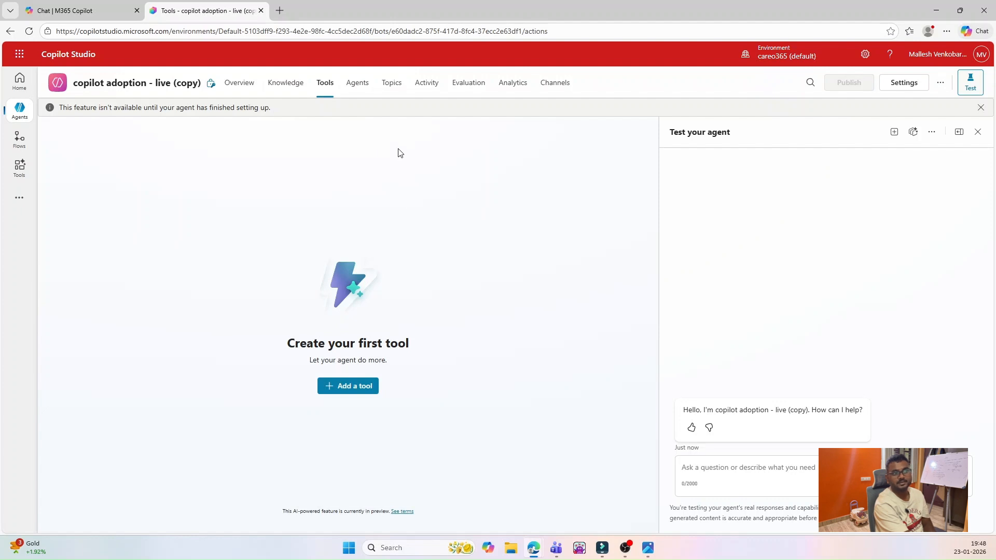
click(358, 92)
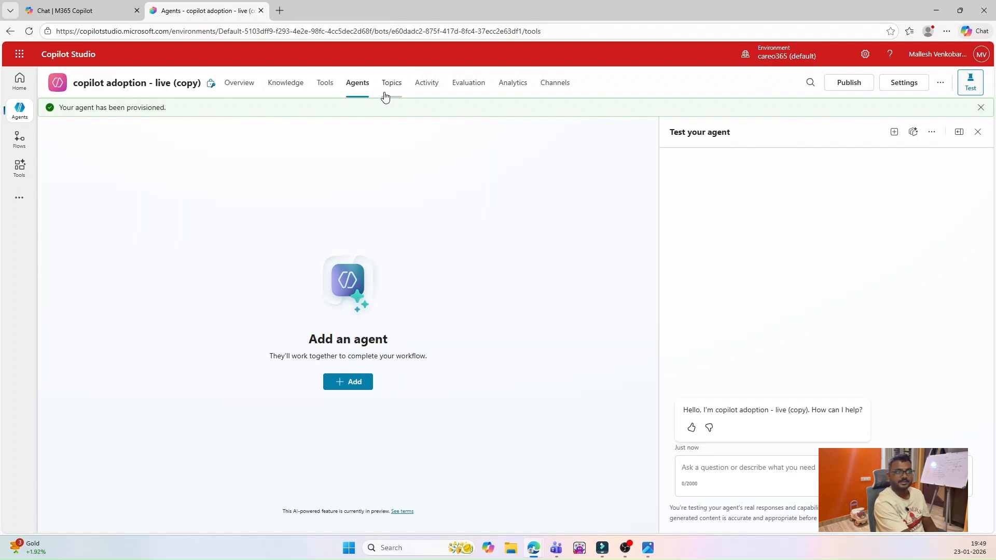
click(384, 95)
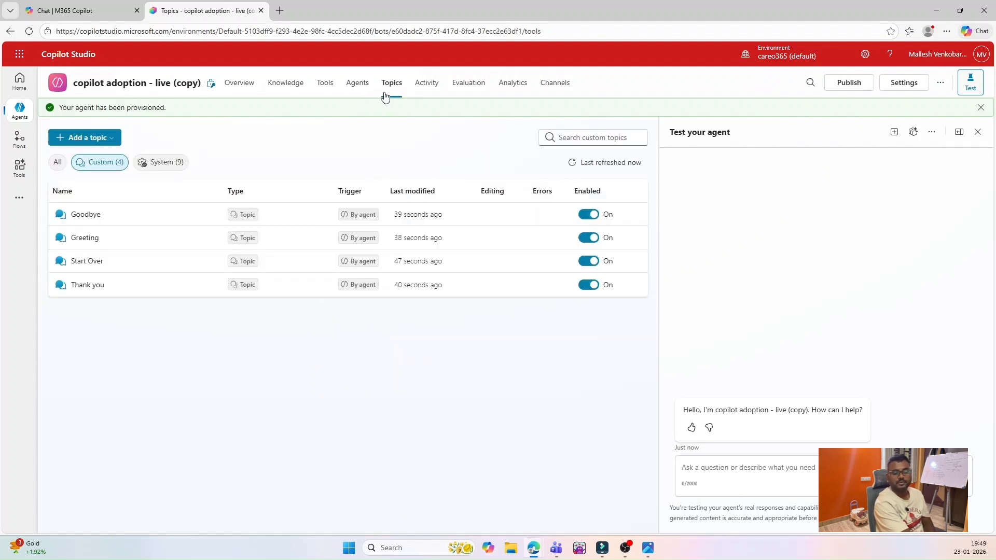